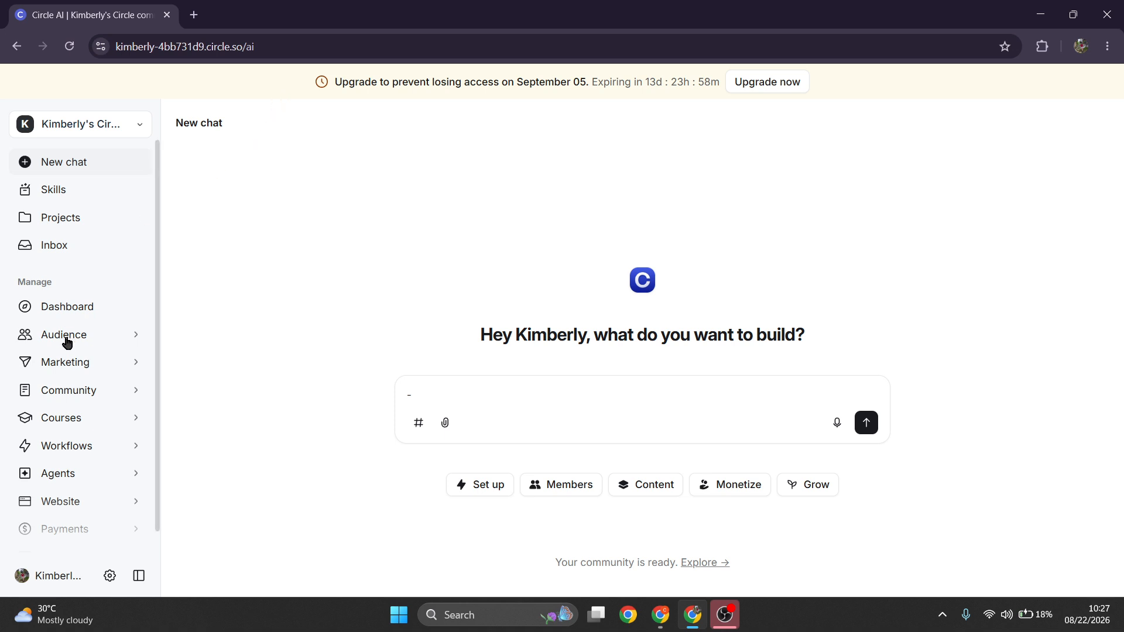
- Open the Courses list under Courses in the sidebar
{"action": "scroll", "coordinate": [63, 354], "scroll_direction": "down", "scroll_amount": 2}
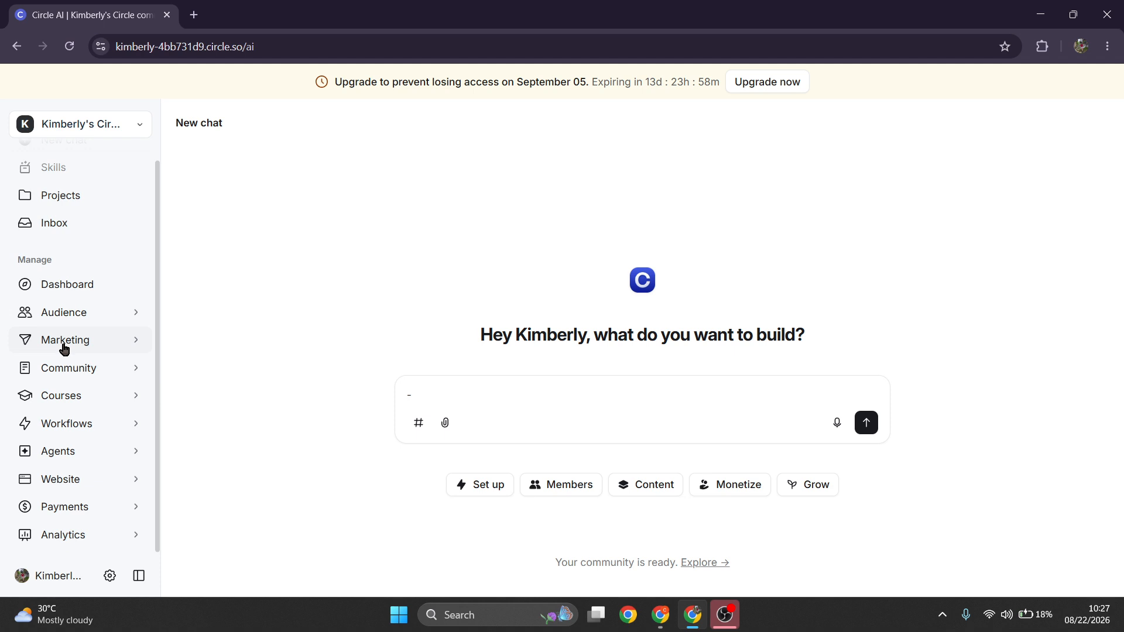
{"action": "scroll", "coordinate": [64, 350], "scroll_direction": "up", "scroll_amount": 1}
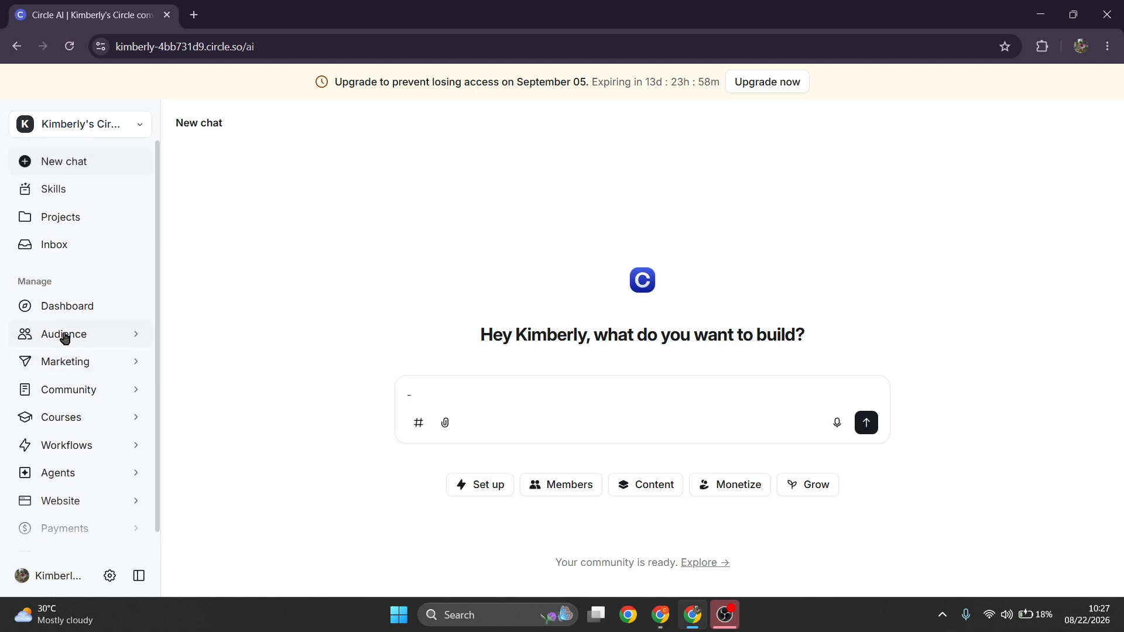
{"action": "scroll", "coordinate": [64, 338], "scroll_direction": "down", "scroll_amount": 2}
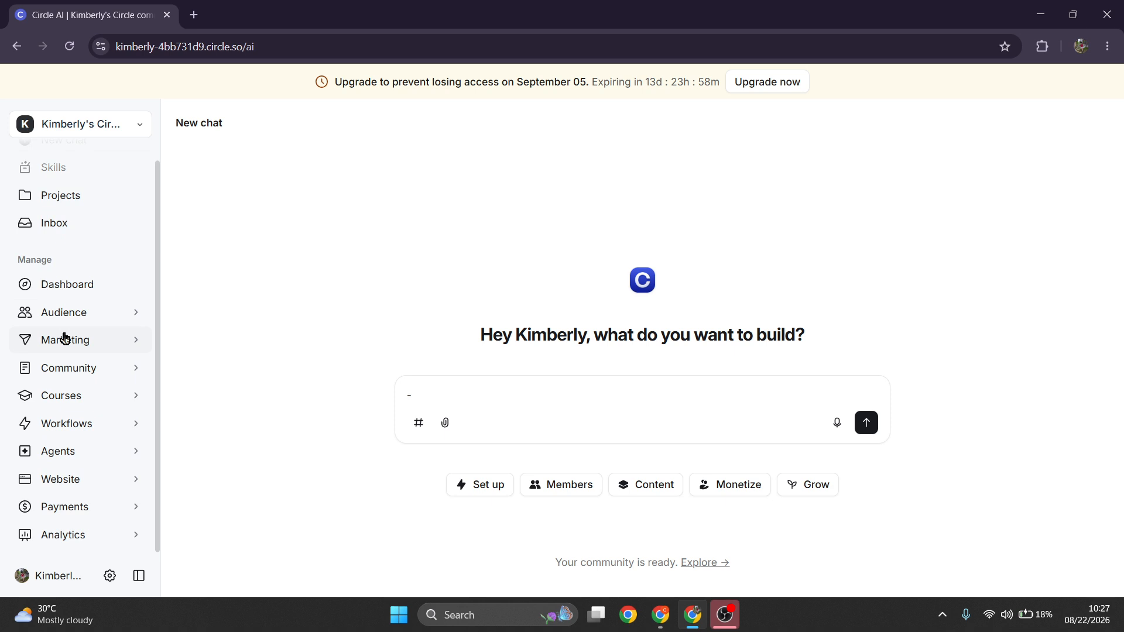
{"action": "left_click", "coordinate": [82, 396]}
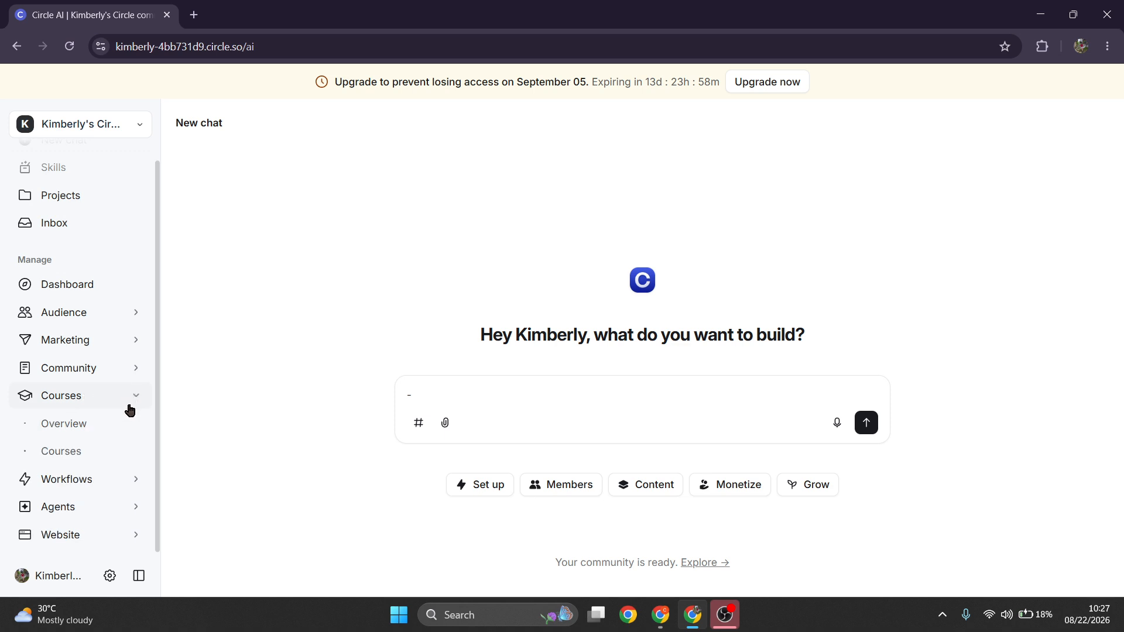
{"action": "left_click", "coordinate": [65, 454]}
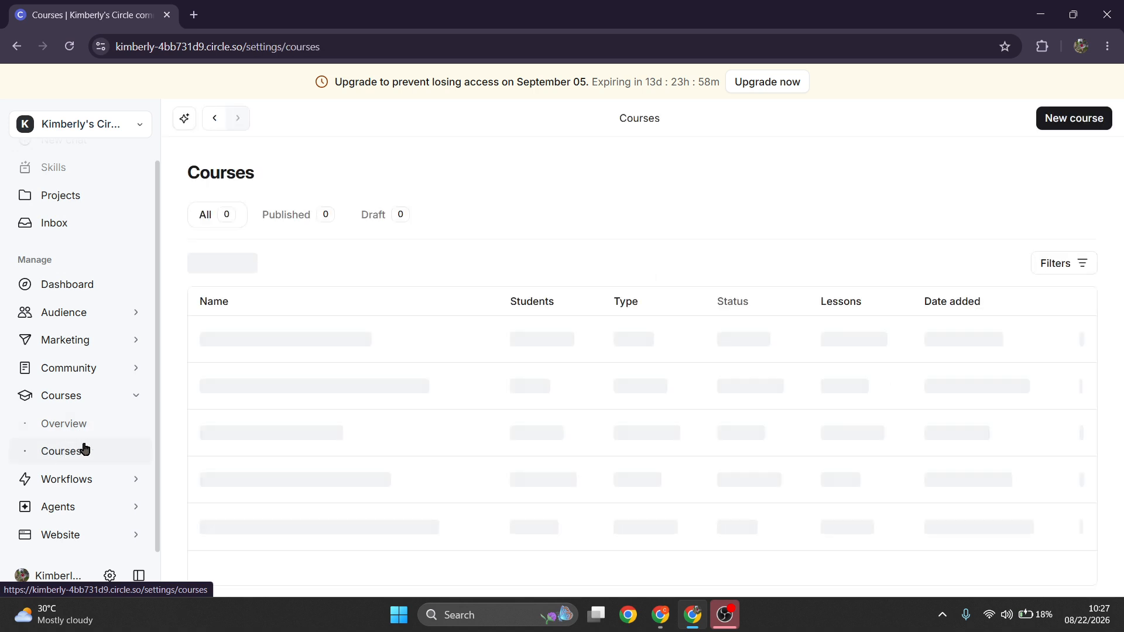
- Create a new self-paced course space named Click
{"action": "left_click", "coordinate": [1093, 130]}
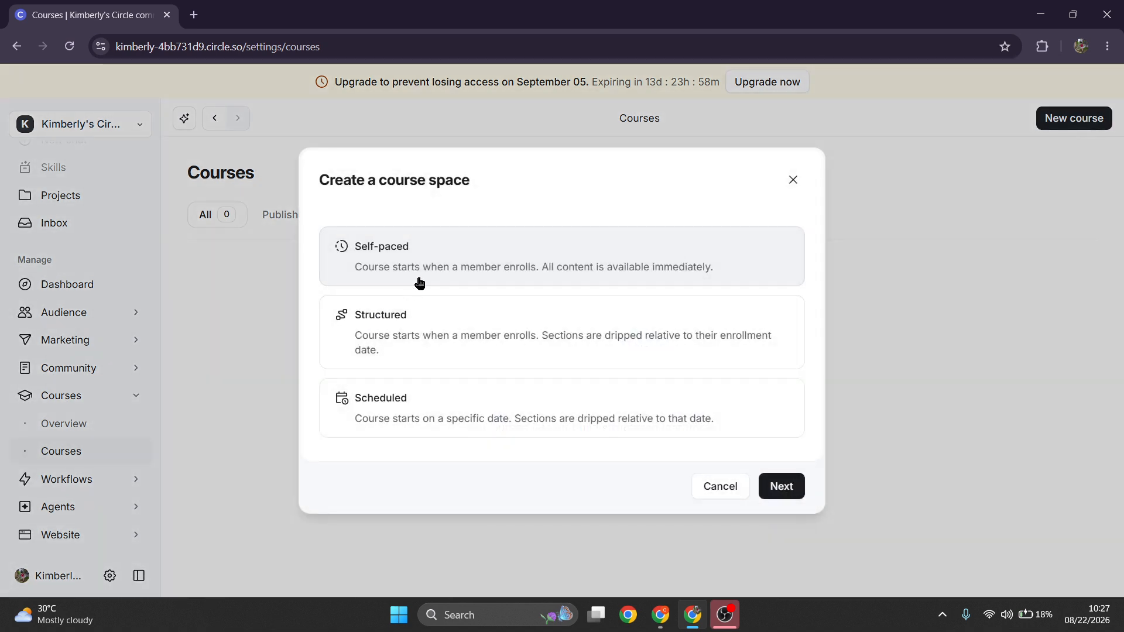
{"action": "left_click", "coordinate": [774, 492]}
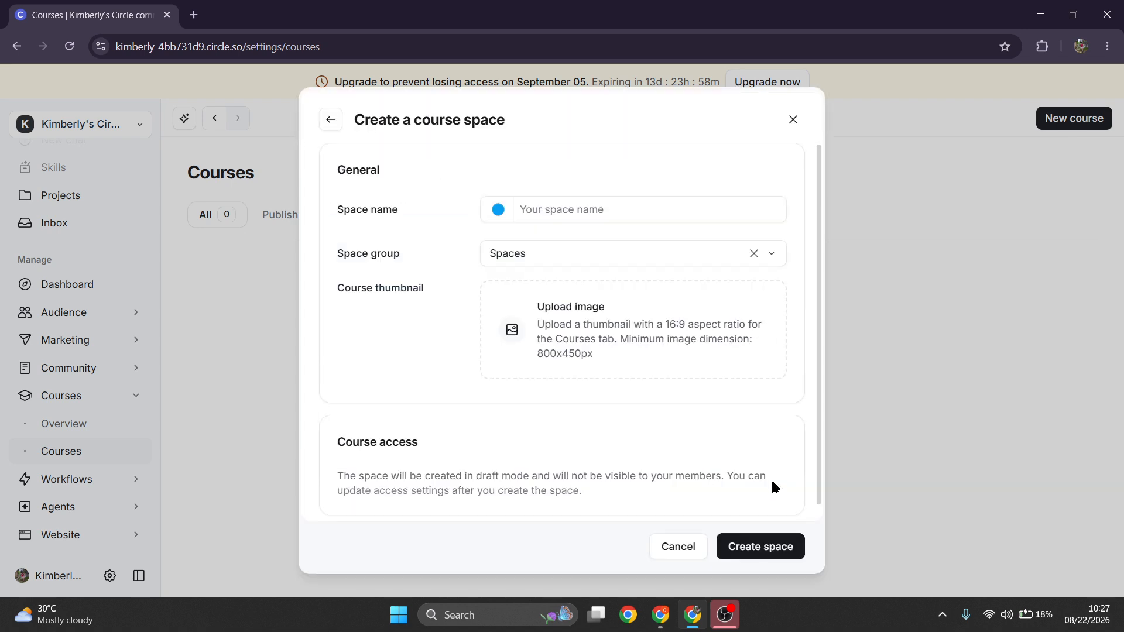
{"action": "left_click", "coordinate": [612, 212]}
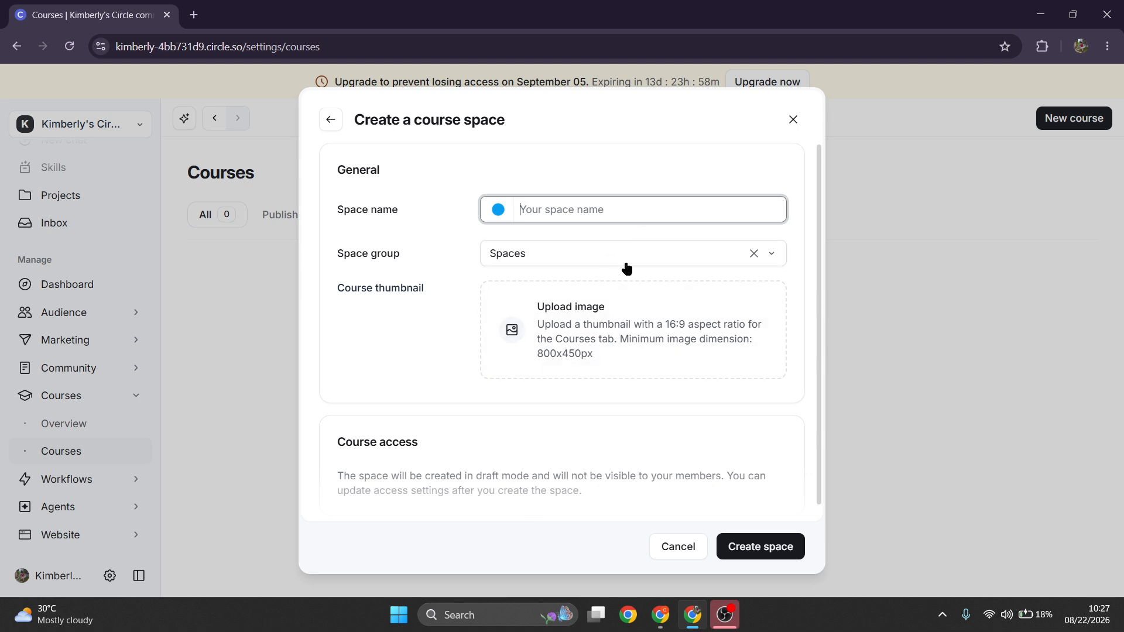
{"action": "left_click", "coordinate": [766, 546]}
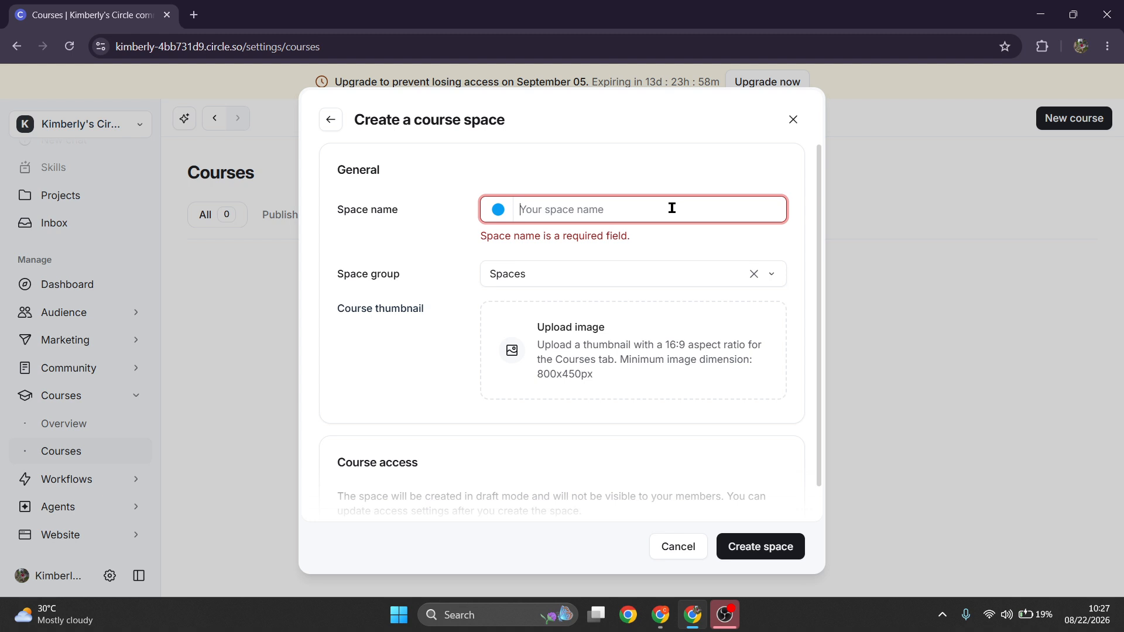
{"action": "type", "text": "Click"}
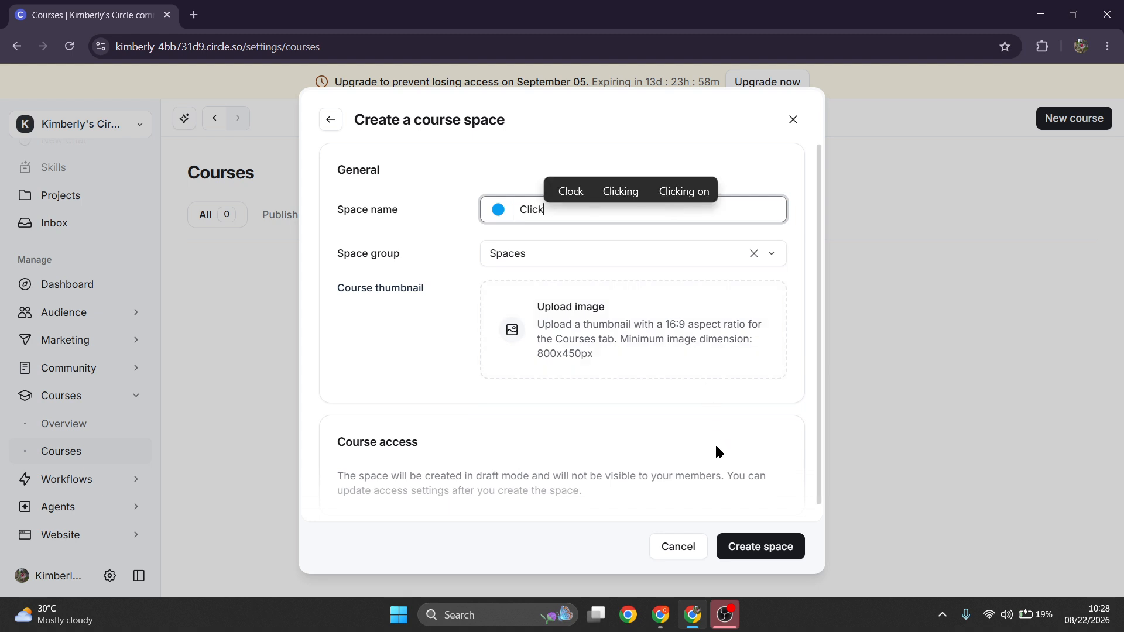
{"action": "left_click", "coordinate": [751, 556]}
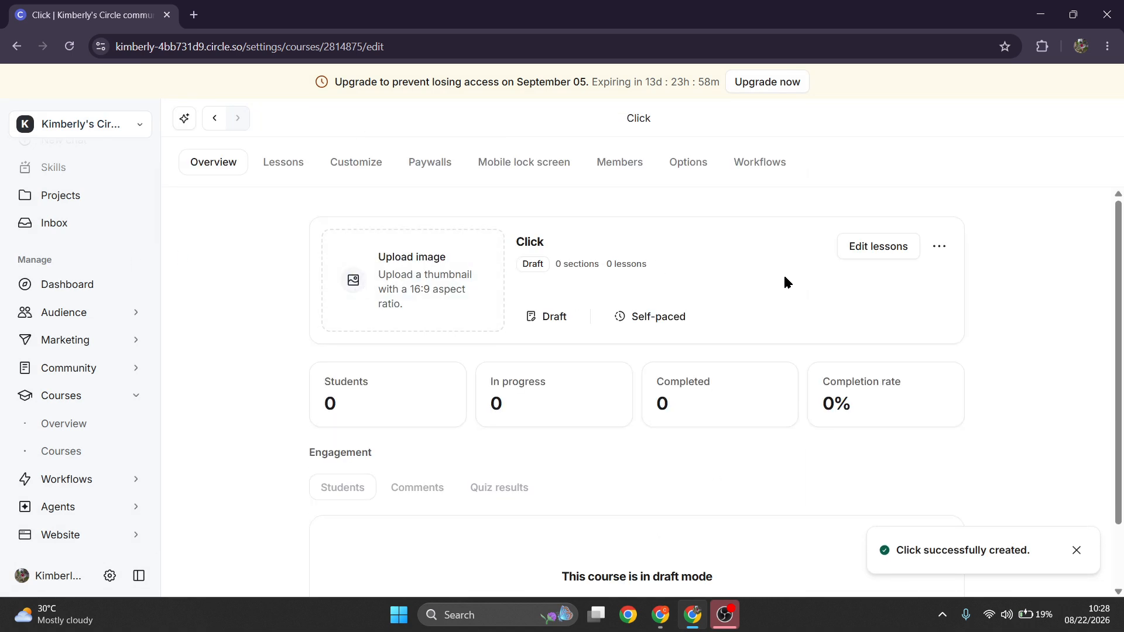
- Open the course's lessons and add a first section, keeping its default untitled name
{"action": "scroll", "coordinate": [669, 369], "scroll_direction": "down", "scroll_amount": 2}
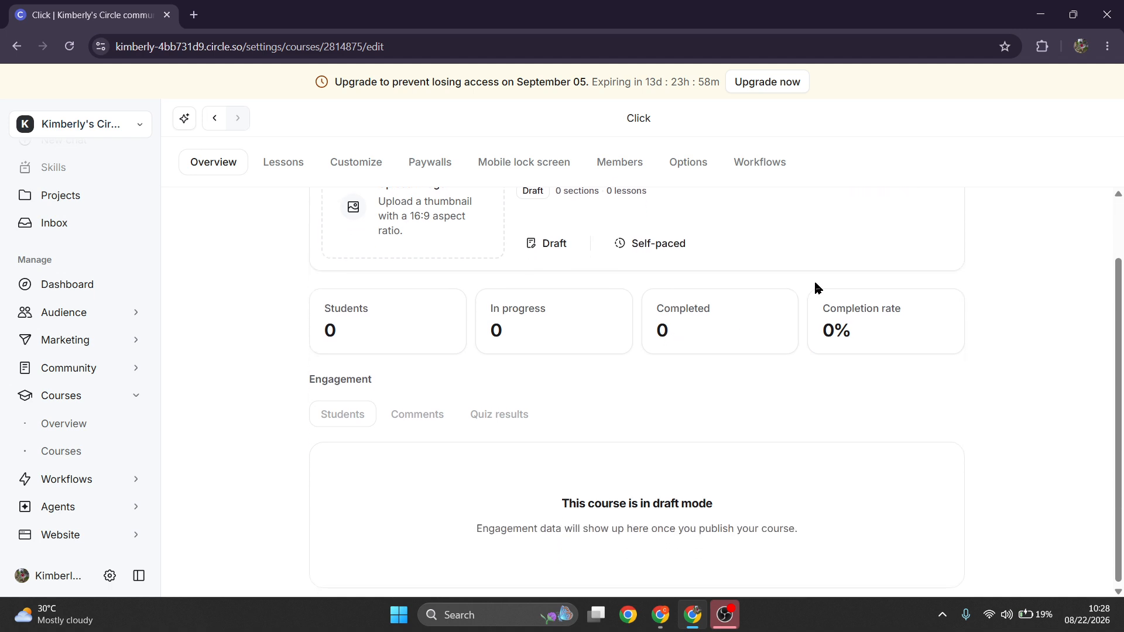
{"action": "scroll", "coordinate": [842, 269], "scroll_direction": "up", "scroll_amount": 2}
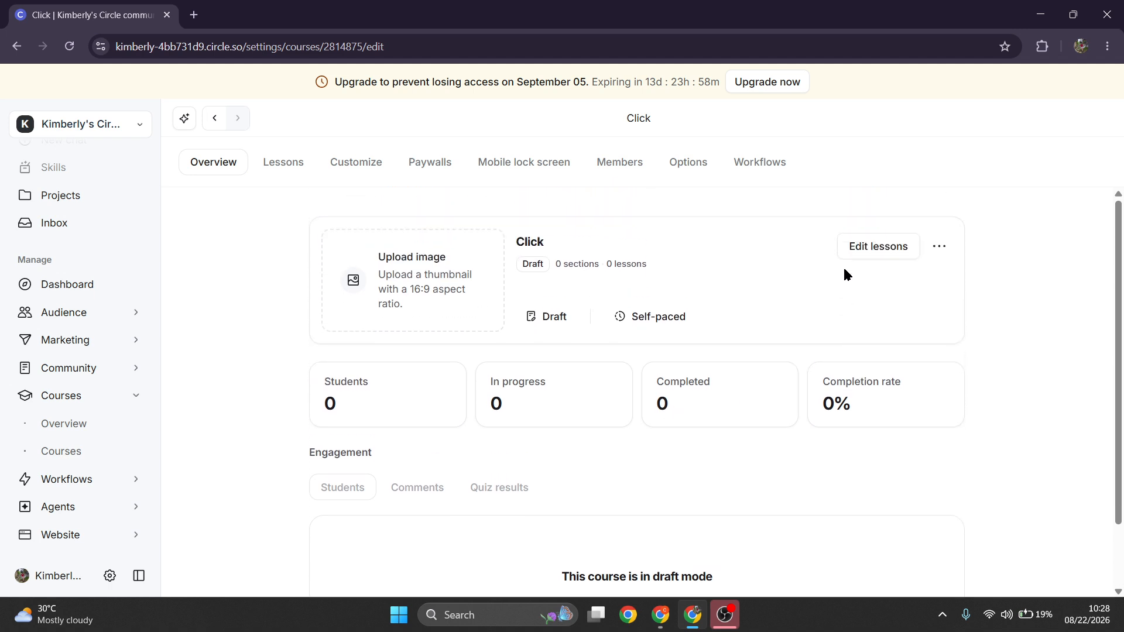
{"action": "left_click", "coordinate": [892, 237]}
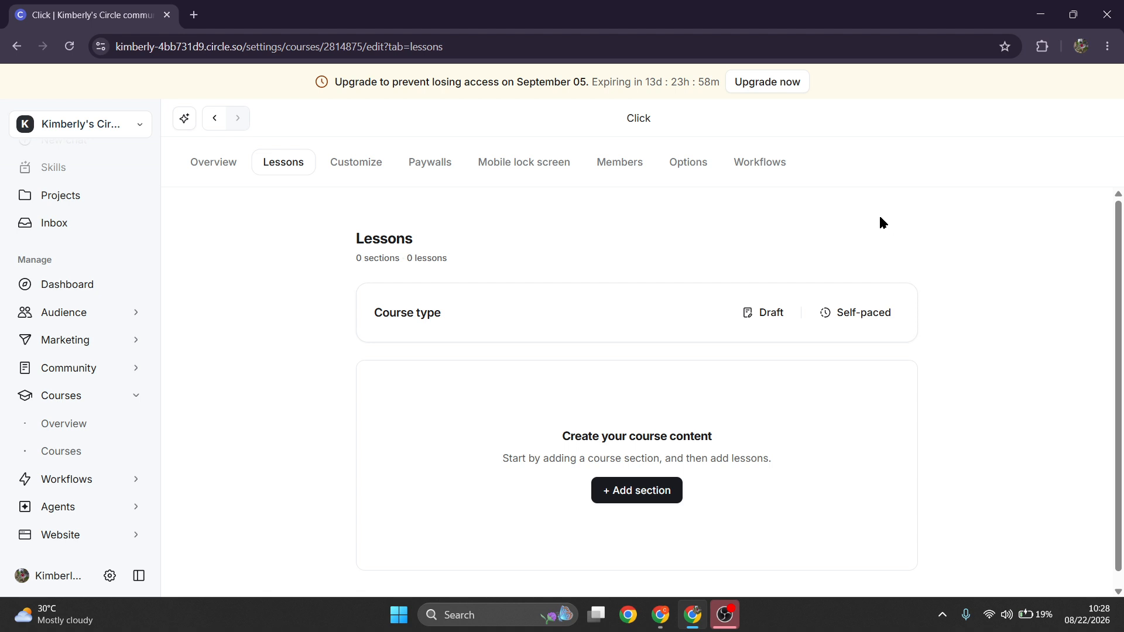
{"action": "left_click", "coordinate": [633, 493]}
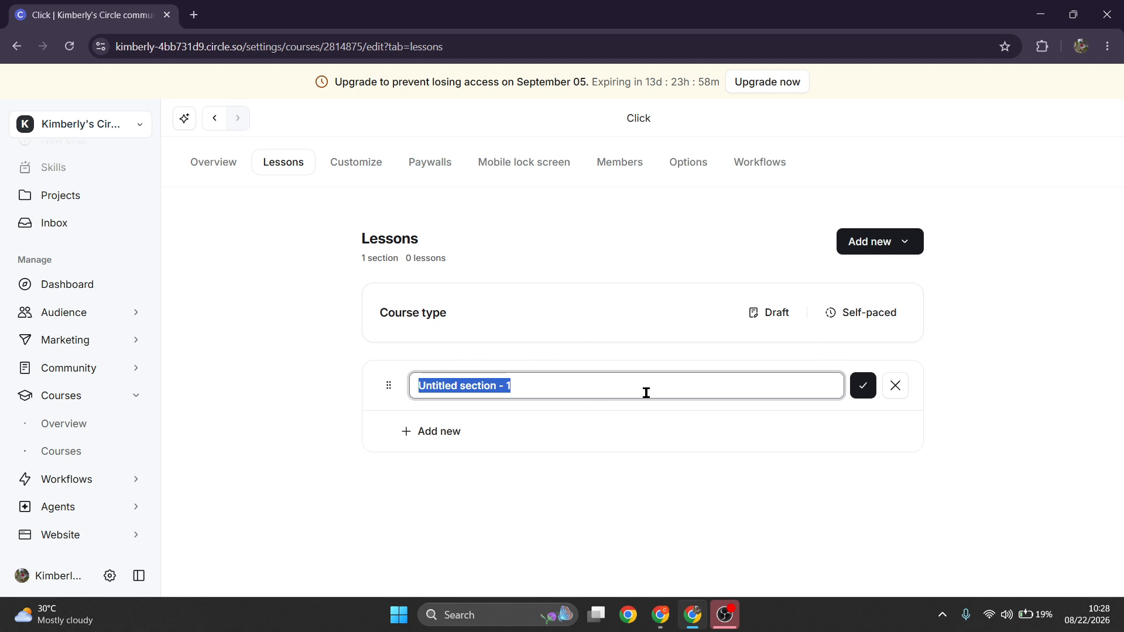
{"action": "left_click", "coordinate": [876, 252]}
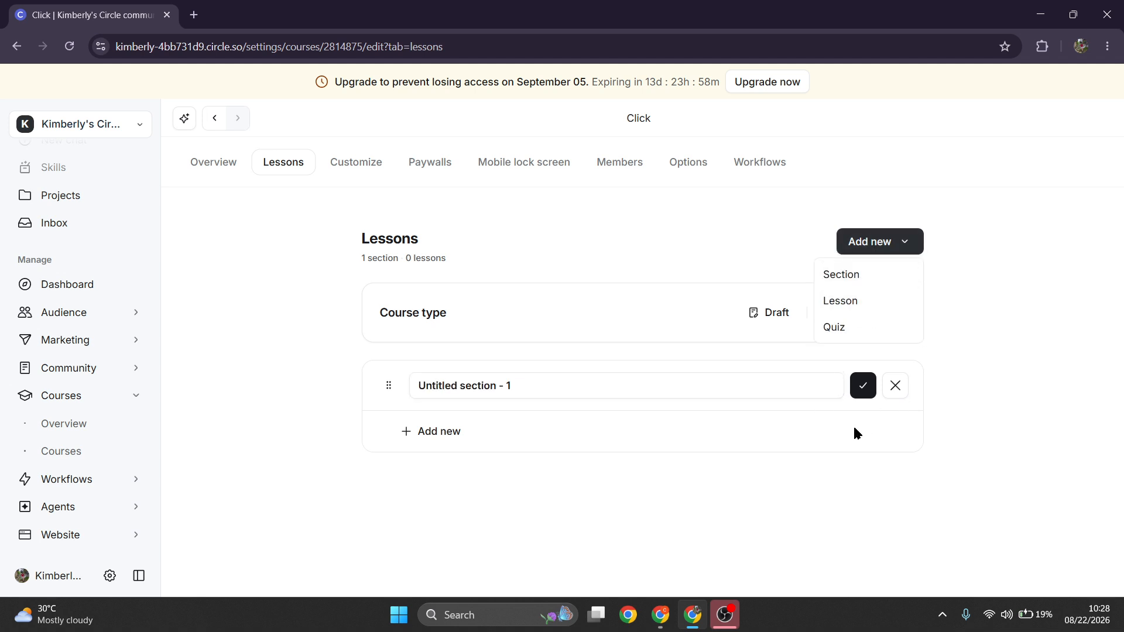
{"action": "left_click", "coordinate": [916, 451]}
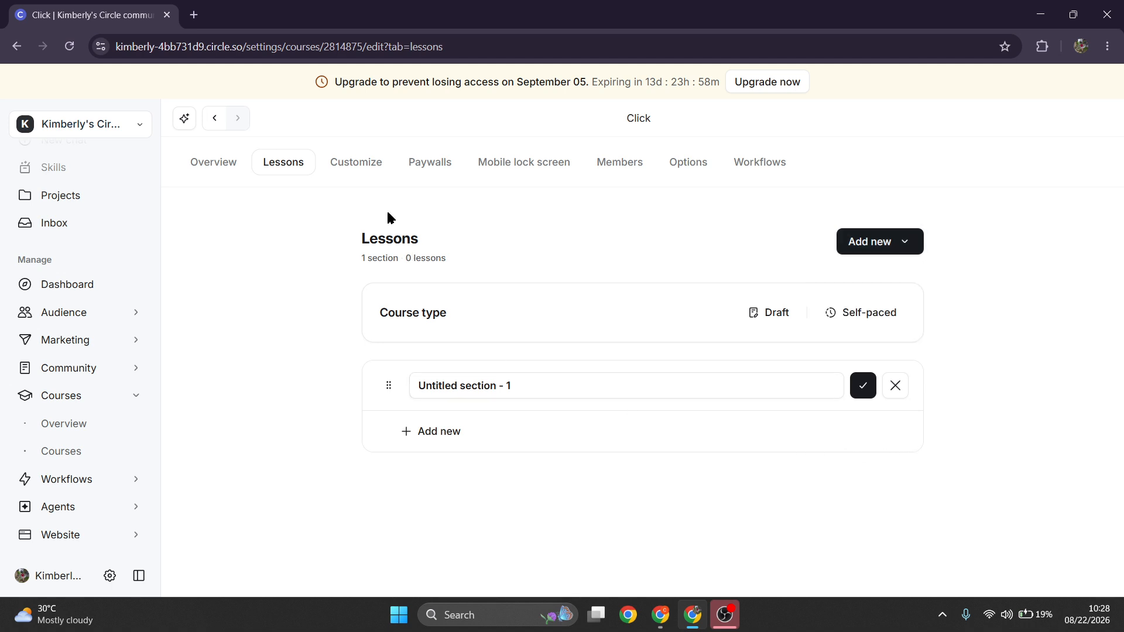
- Review the course's Customize settings, including course type, access and publishing options
{"action": "left_click", "coordinate": [372, 170]}
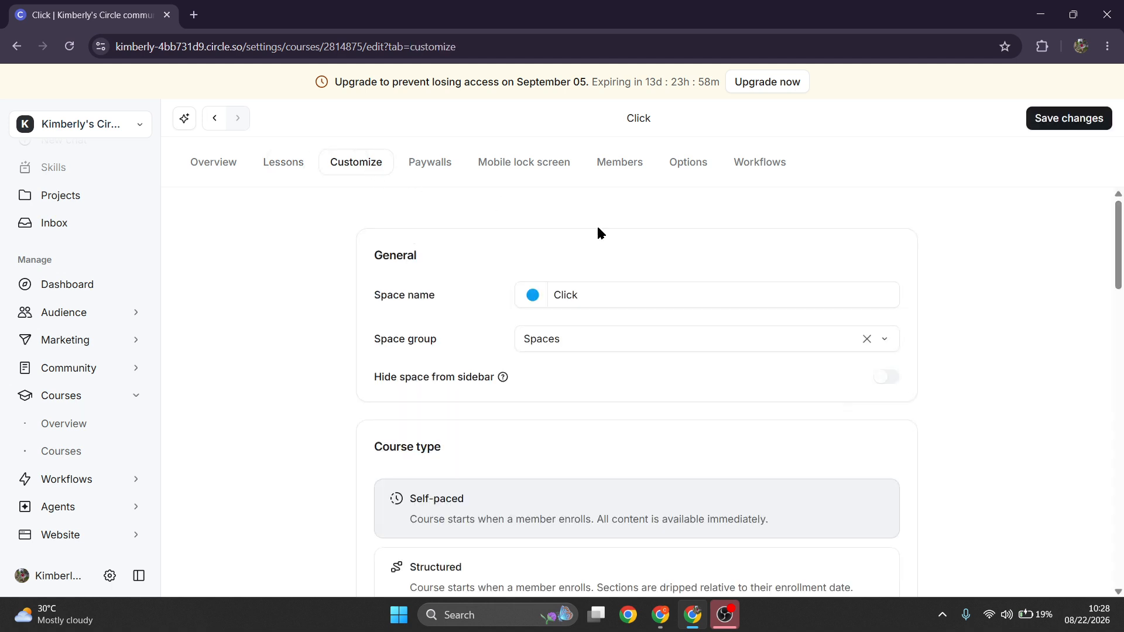
{"action": "scroll", "coordinate": [668, 419], "scroll_direction": "down", "scroll_amount": 4}
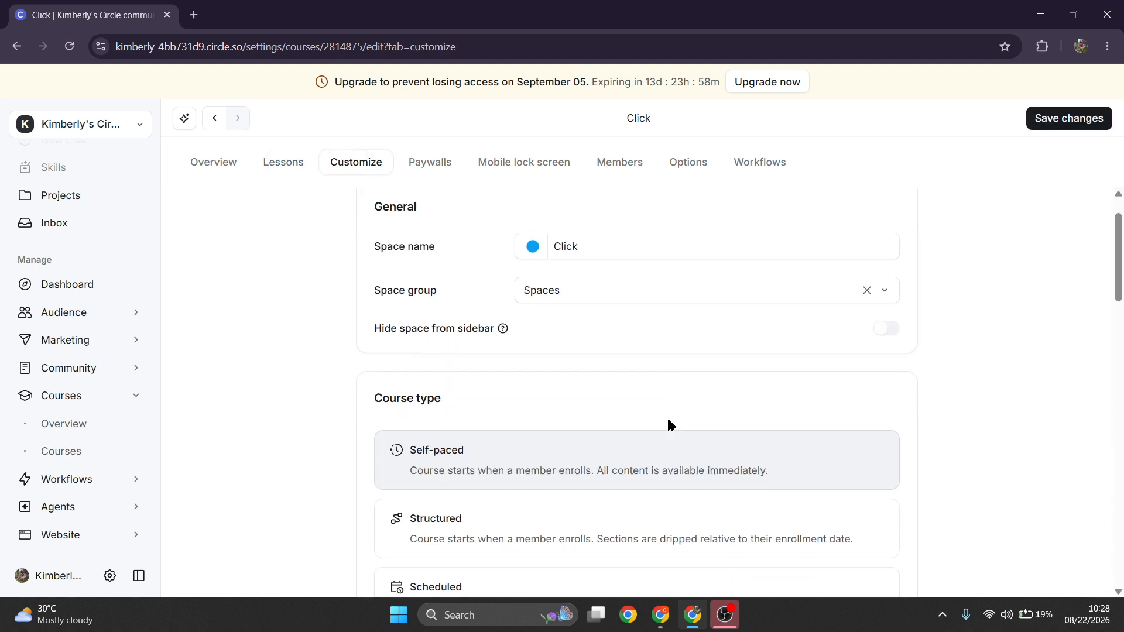
{"action": "scroll", "coordinate": [670, 423], "scroll_direction": "down", "scroll_amount": 5}
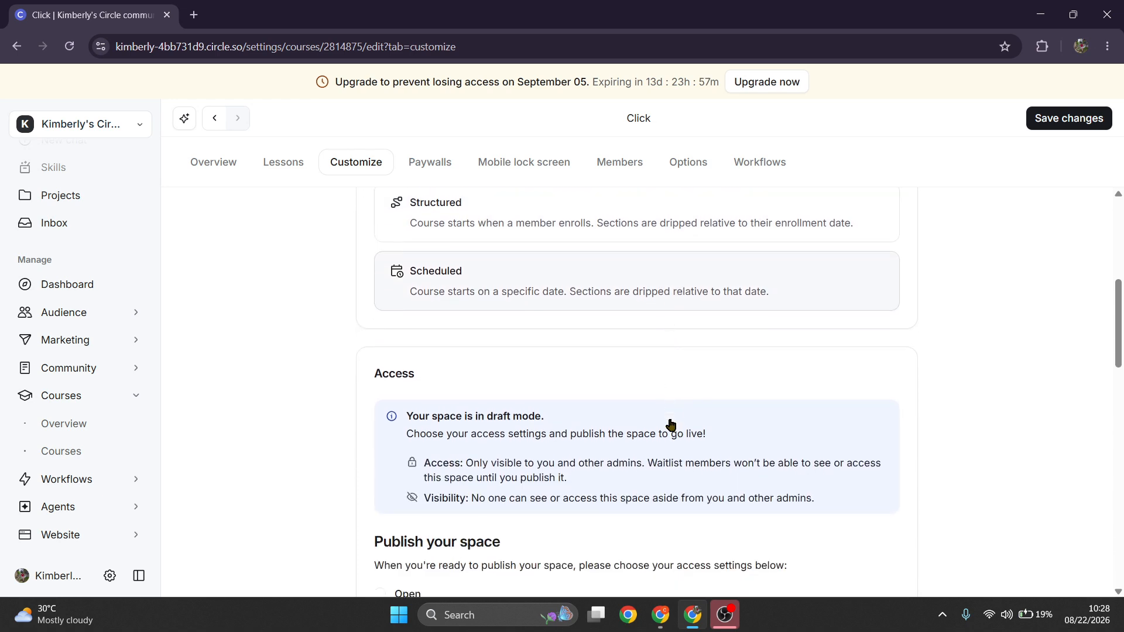
{"action": "scroll", "coordinate": [673, 417], "scroll_direction": "down", "scroll_amount": 1}
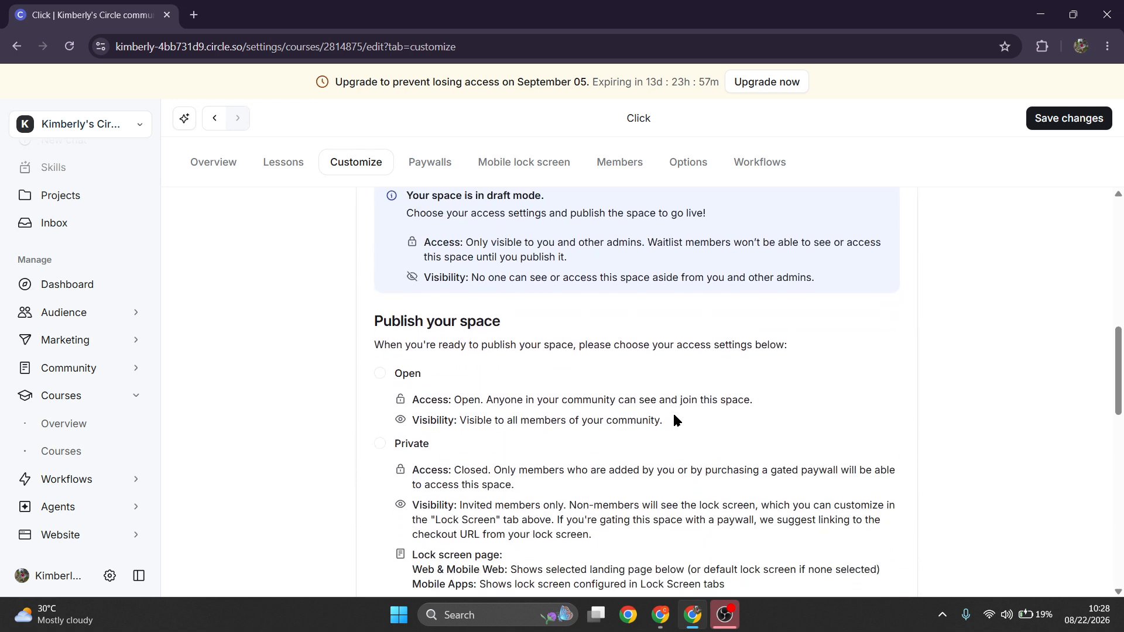
{"action": "scroll", "coordinate": [674, 419], "scroll_direction": "down", "scroll_amount": 1}
{"action": "scroll", "coordinate": [674, 417], "scroll_direction": "up", "scroll_amount": 5}
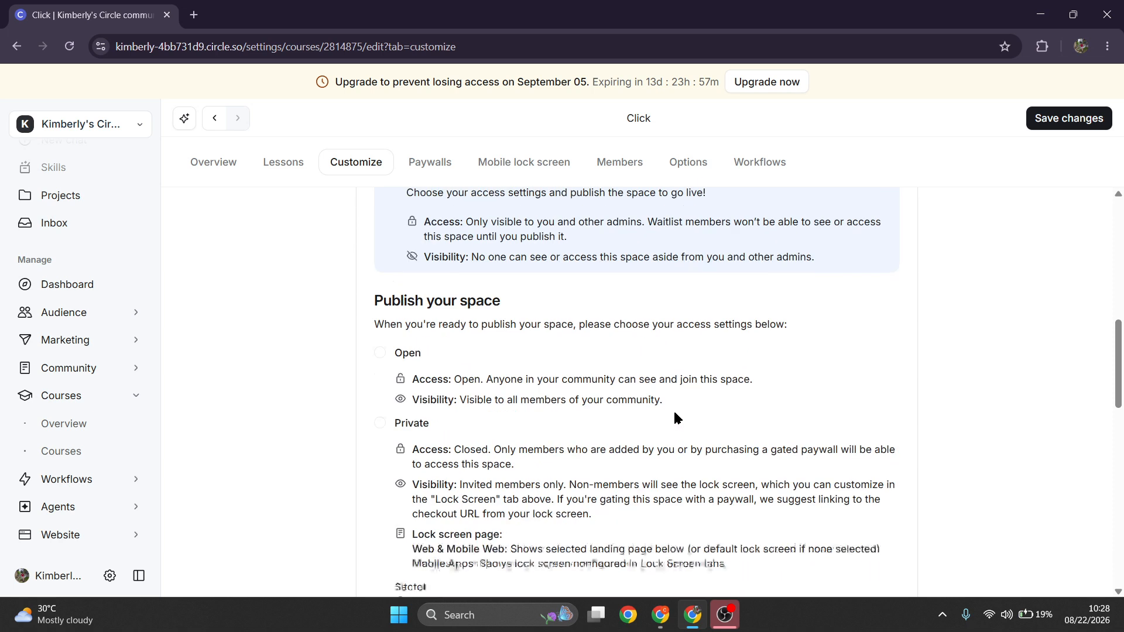
{"action": "scroll", "coordinate": [676, 415], "scroll_direction": "up", "scroll_amount": 4}
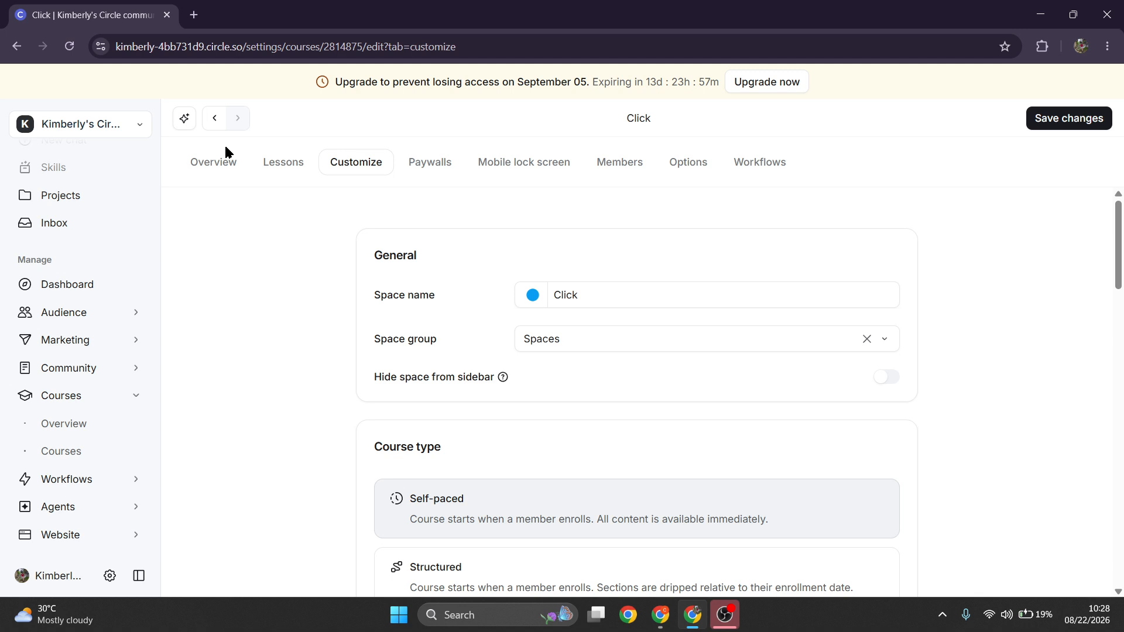
- Return to the course Overview and examine its summary and engagement area
{"action": "left_click", "coordinate": [216, 173]}
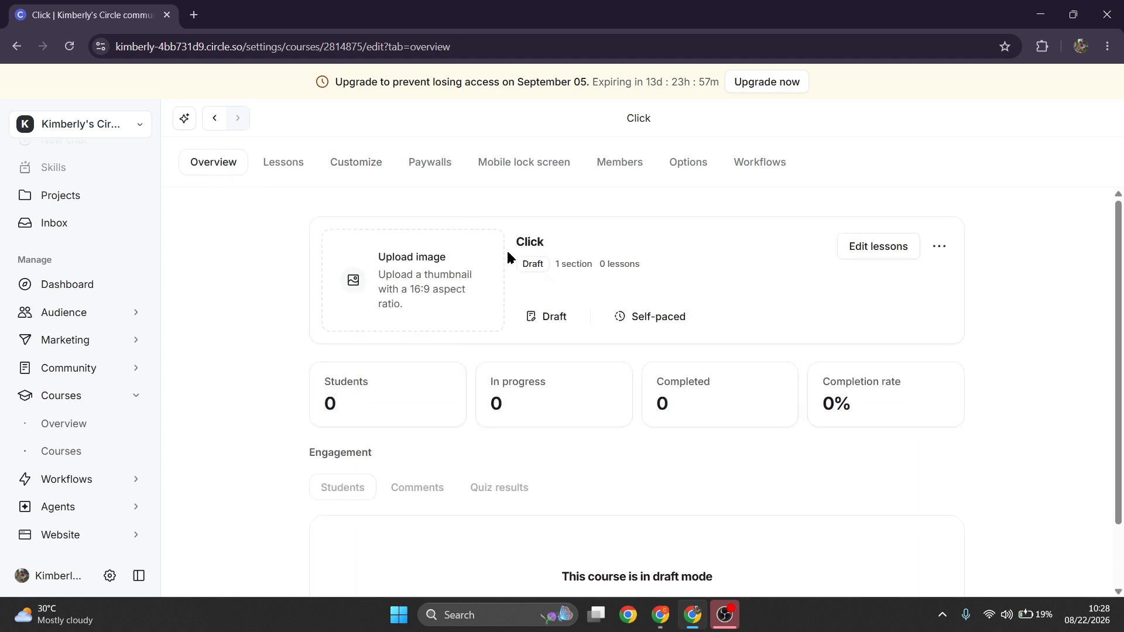
{"action": "scroll", "coordinate": [507, 253], "scroll_direction": "down", "scroll_amount": 2}
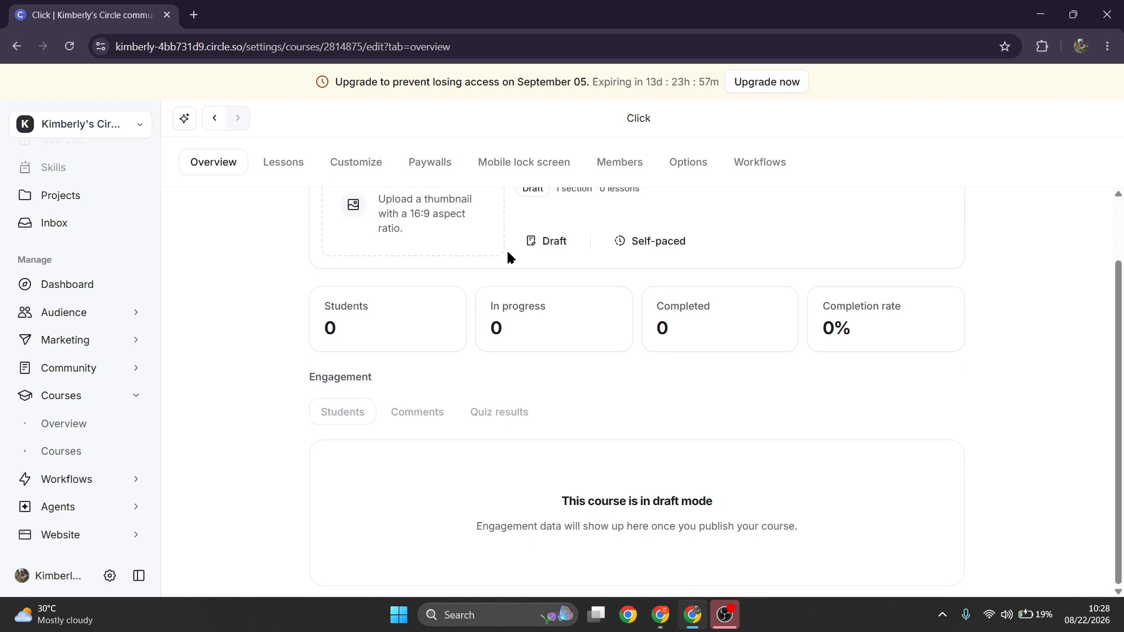
{"action": "scroll", "coordinate": [508, 253], "scroll_direction": "up", "scroll_amount": 2}
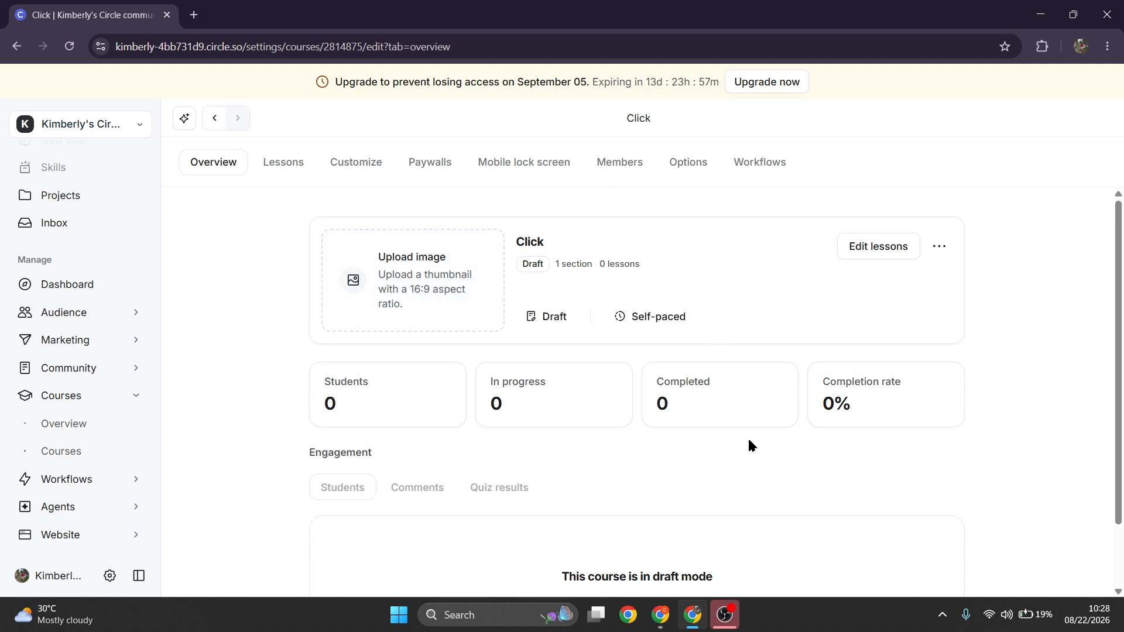
{"action": "scroll", "coordinate": [785, 519], "scroll_direction": "down", "scroll_amount": 1}
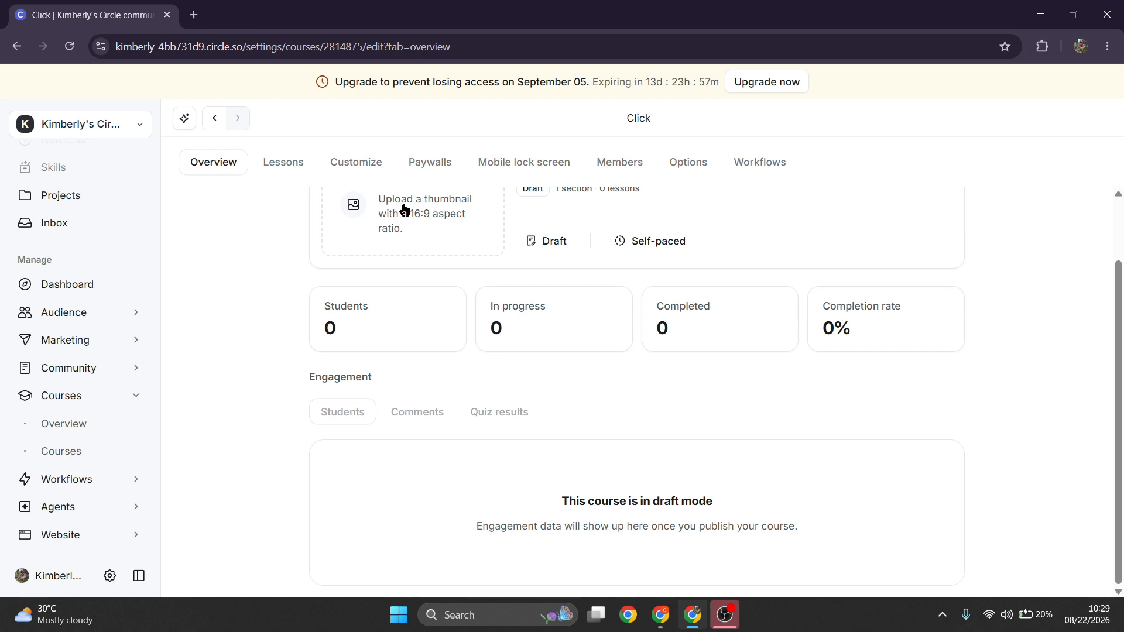
{"action": "scroll", "coordinate": [609, 592], "scroll_direction": "up", "scroll_amount": 2}
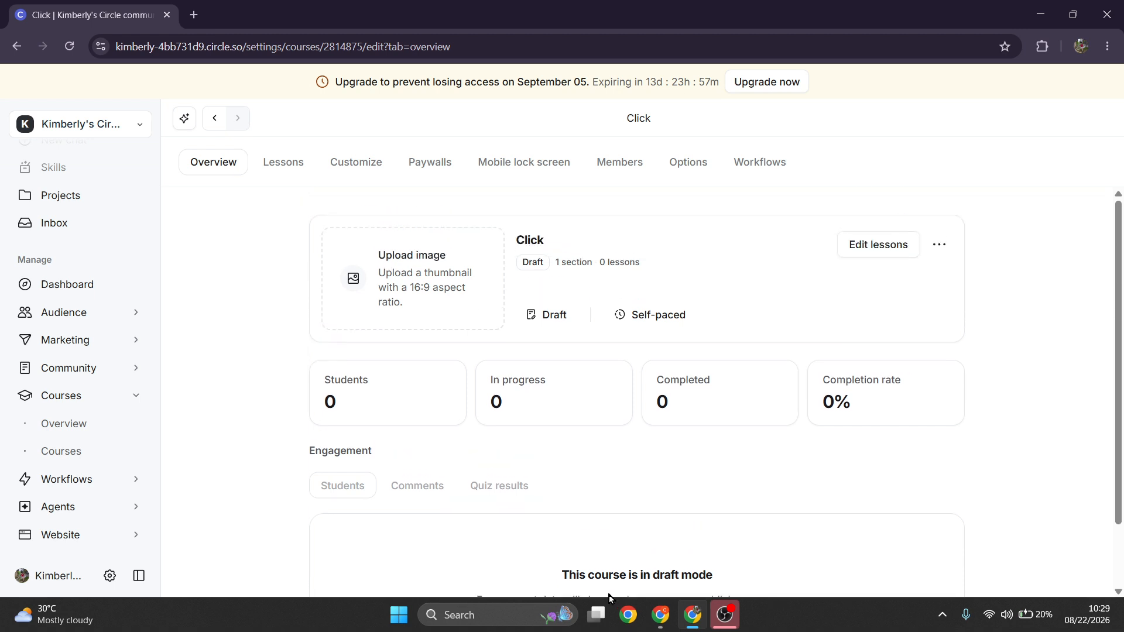
{"action": "scroll", "coordinate": [672, 534], "scroll_direction": "down", "scroll_amount": 1}
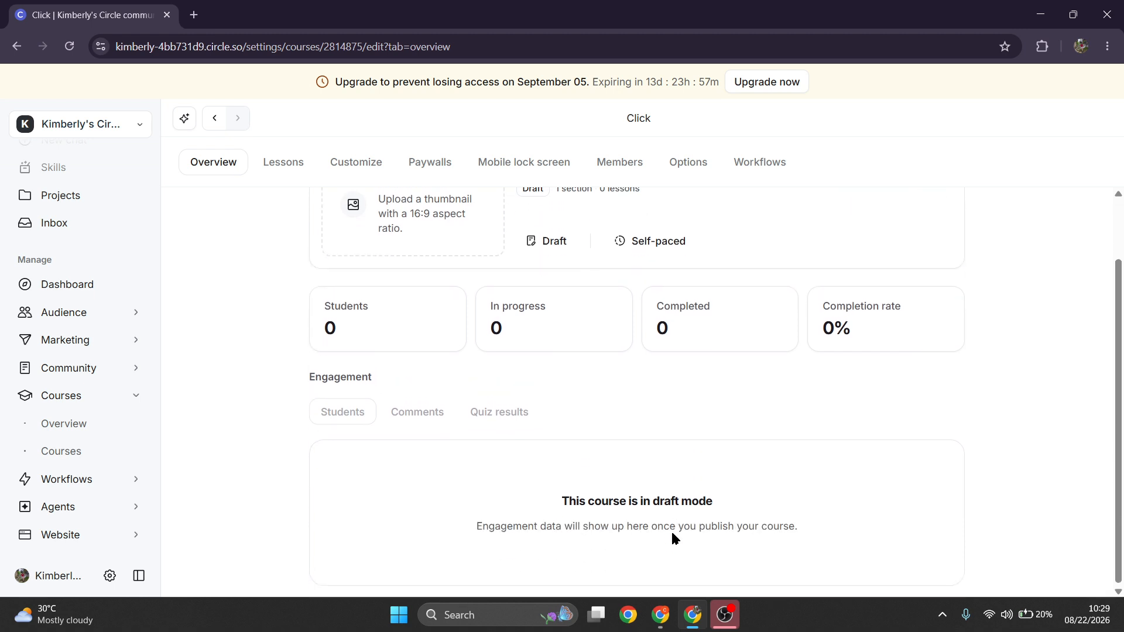
{"action": "scroll", "coordinate": [672, 537], "scroll_direction": "up", "scroll_amount": 1}
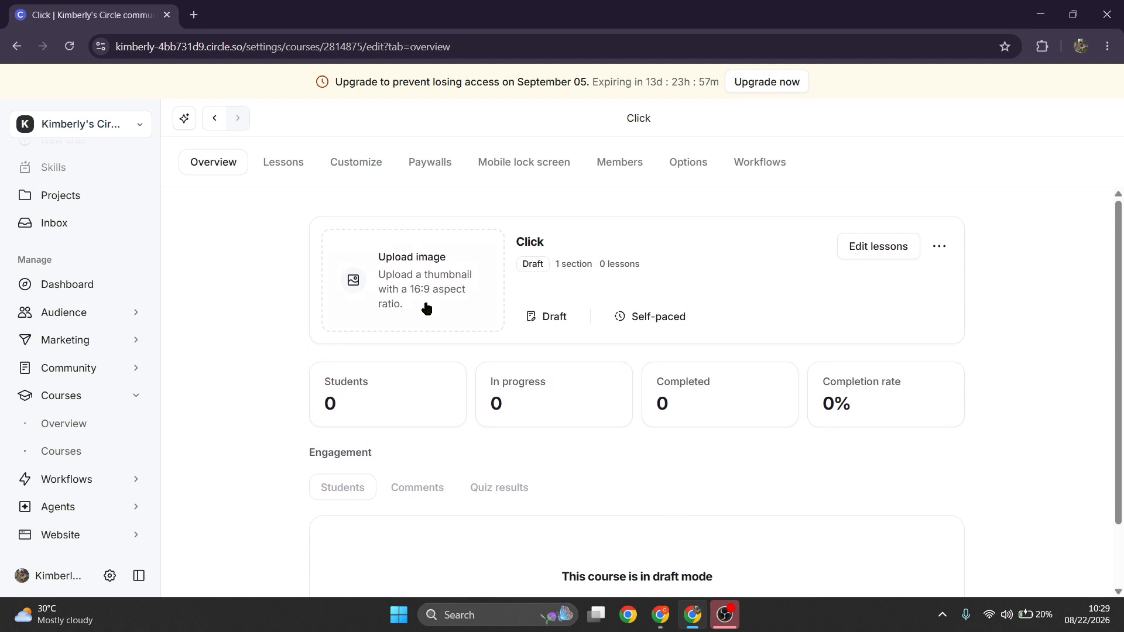